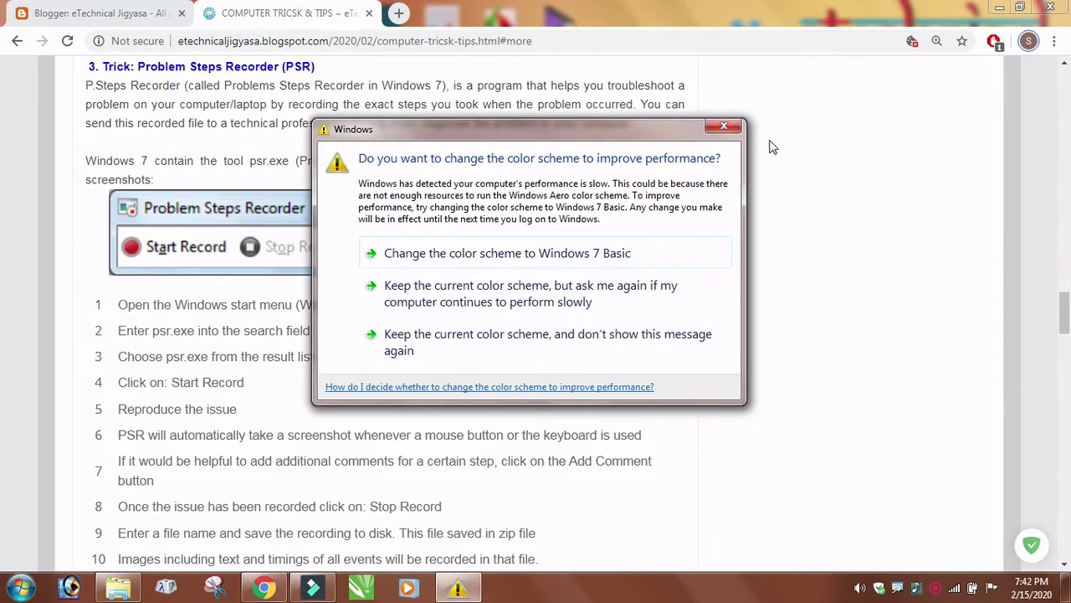
Step: Dismiss the color scheme prompt, run psr to open Problem Steps Recorder, and start a recording
{"action": "left_click", "coordinate": [724, 128]}
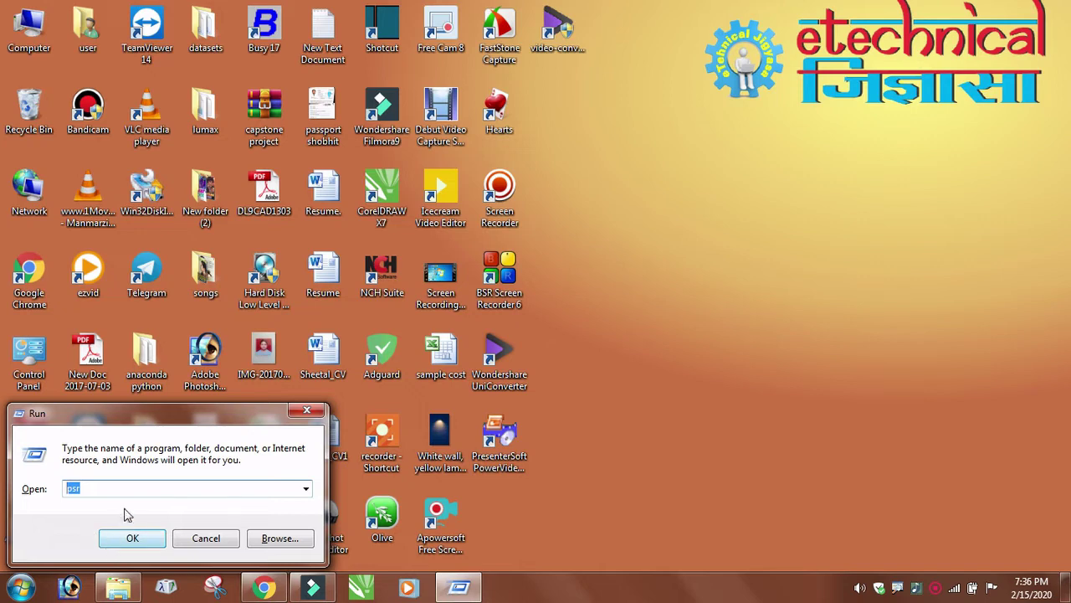
{"action": "left_click", "coordinate": [133, 538]}
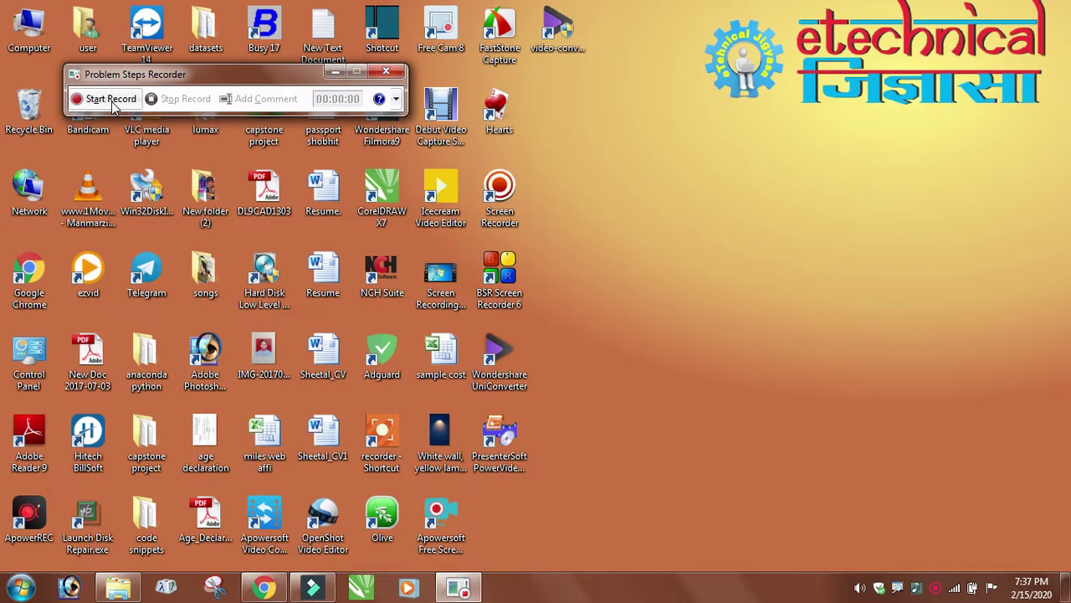
{"action": "left_click", "coordinate": [109, 99]}
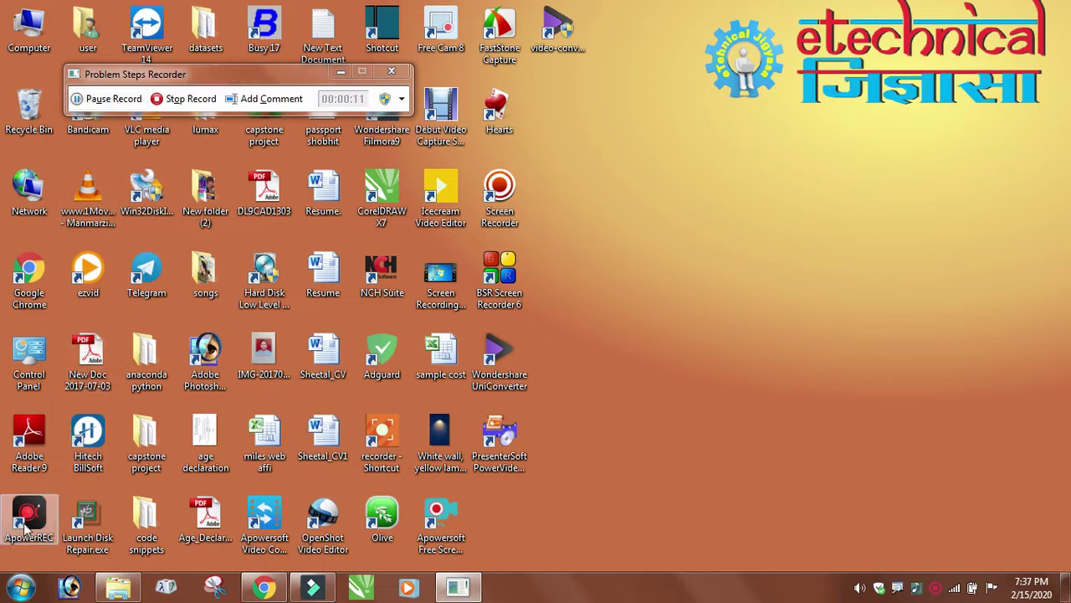
Step: Browse Local Disk (C:), (D:) and (E:) in Windows Explorer, and open the hp printr folder on Local Disk (E:)
{"action": "left_click", "coordinate": [117, 589]}
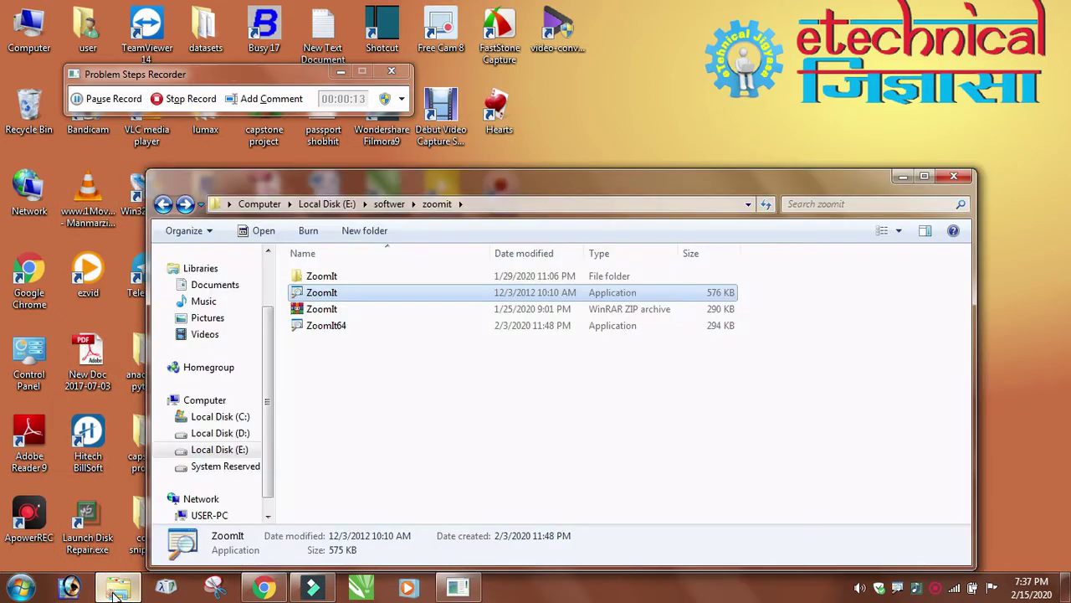
{"action": "left_click", "coordinate": [221, 419]}
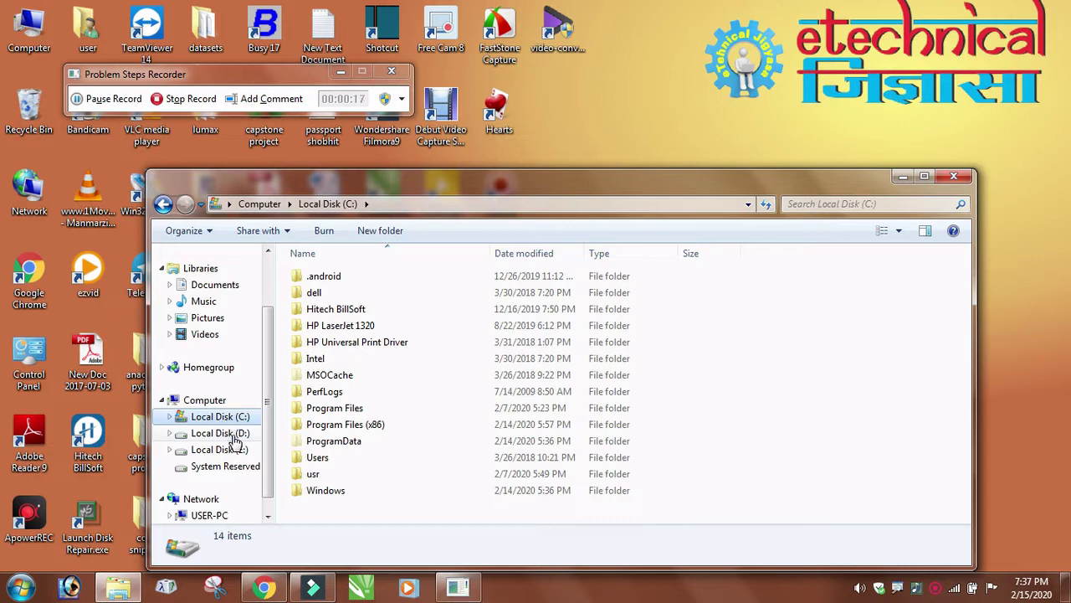
{"action": "left_click", "coordinate": [234, 434]}
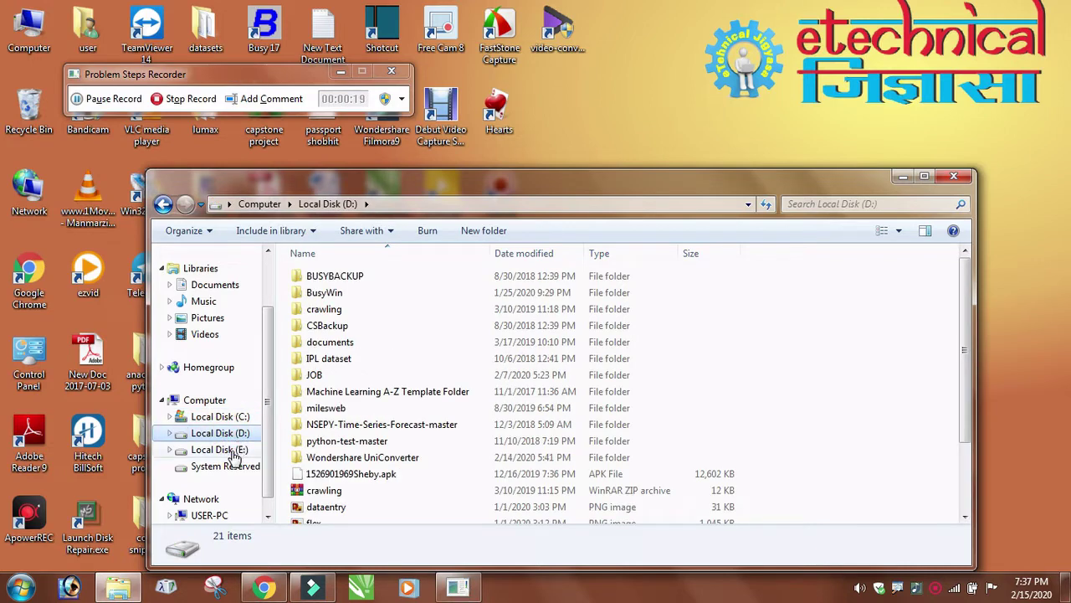
{"action": "left_click", "coordinate": [234, 453]}
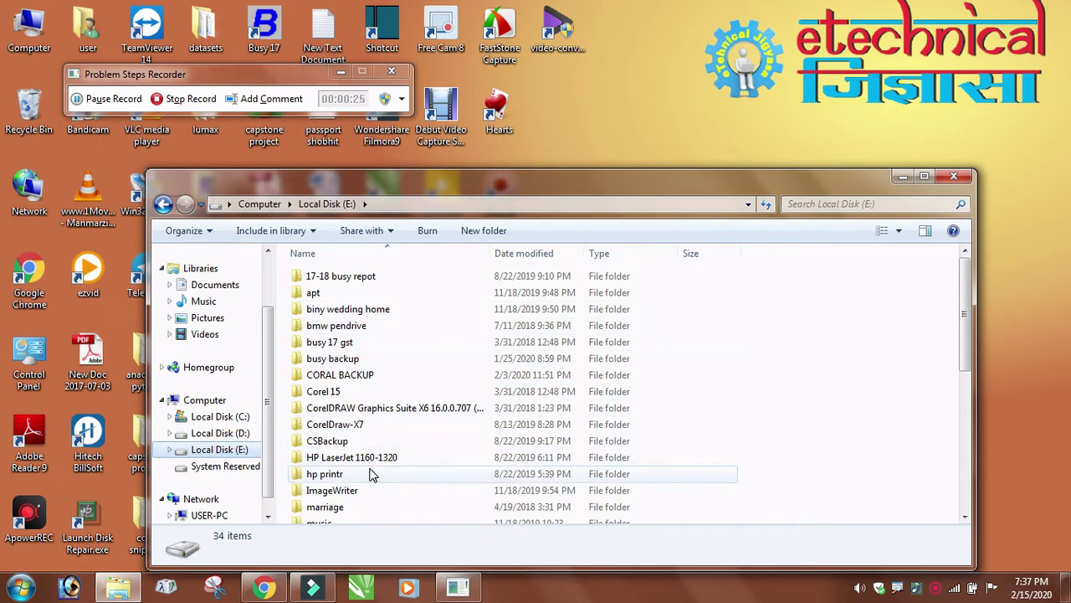
{"action": "left_click", "coordinate": [332, 475]}
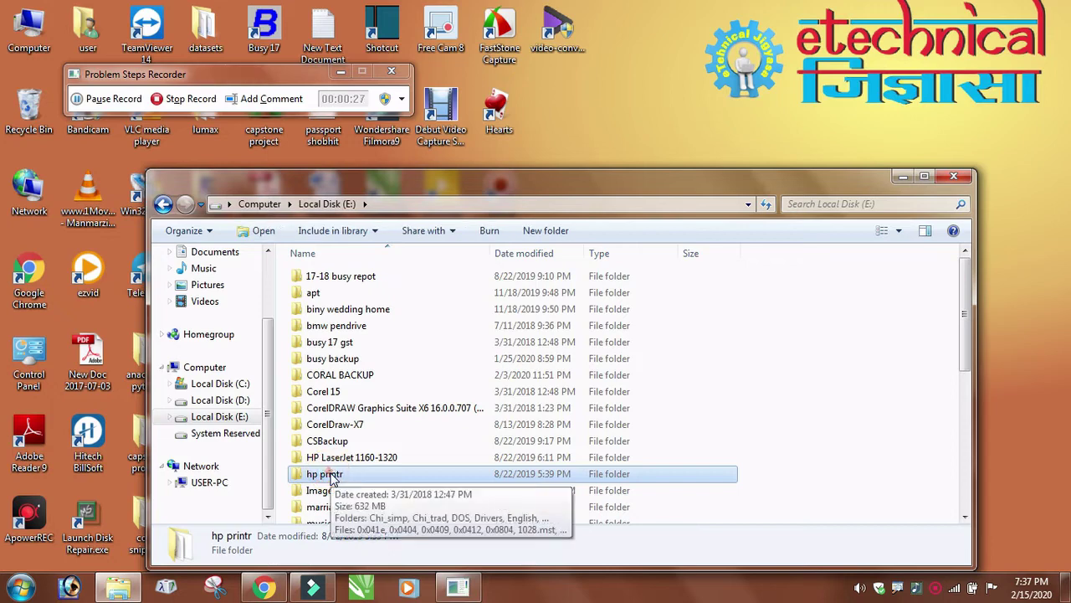
{"action": "left_click", "coordinate": [332, 475]}
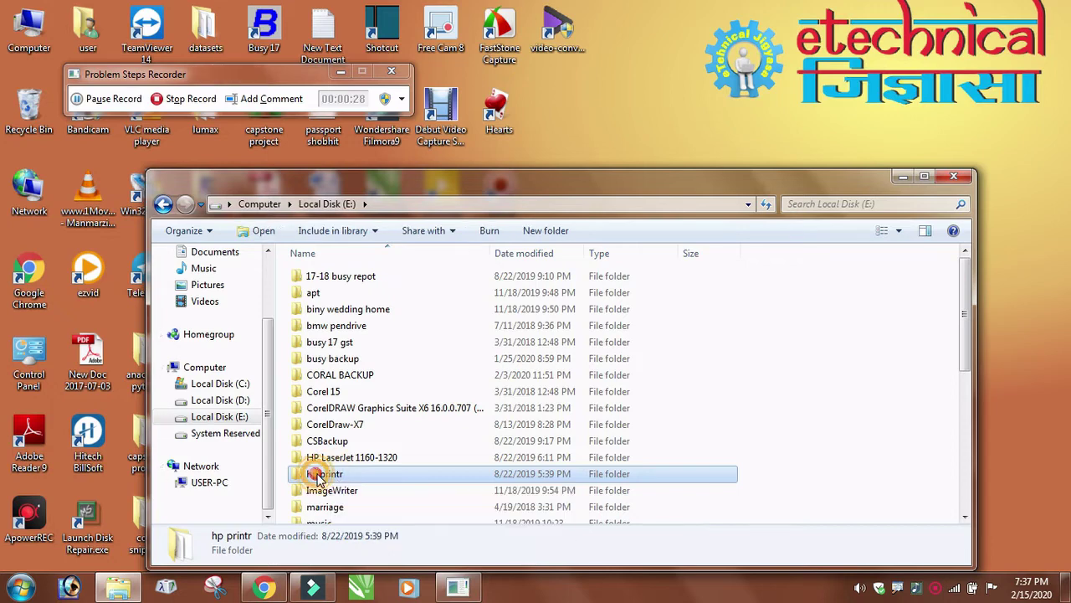
{"action": "double_click", "coordinate": [387, 479]}
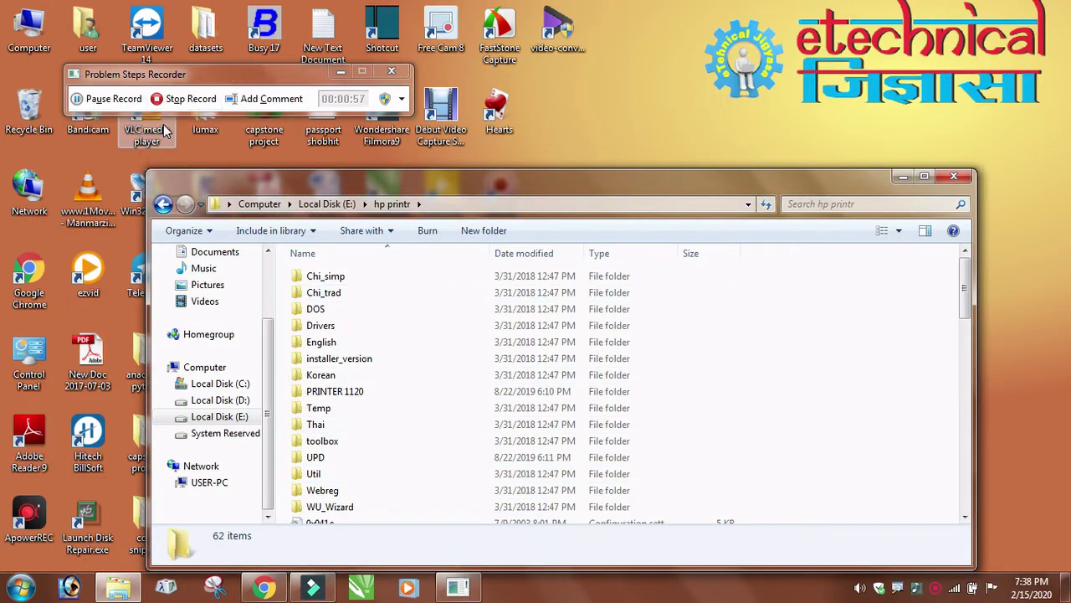
Step: Stop the recording and save it to the Desktop as a ZIP file named psr
{"action": "left_click", "coordinate": [185, 99]}
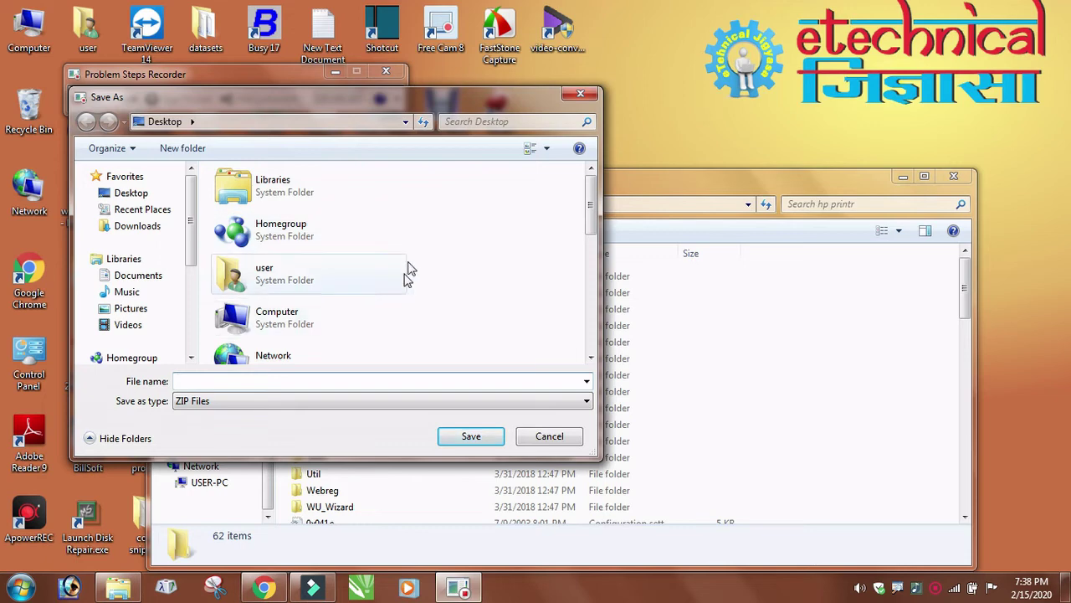
{"action": "left_click", "coordinate": [231, 381]}
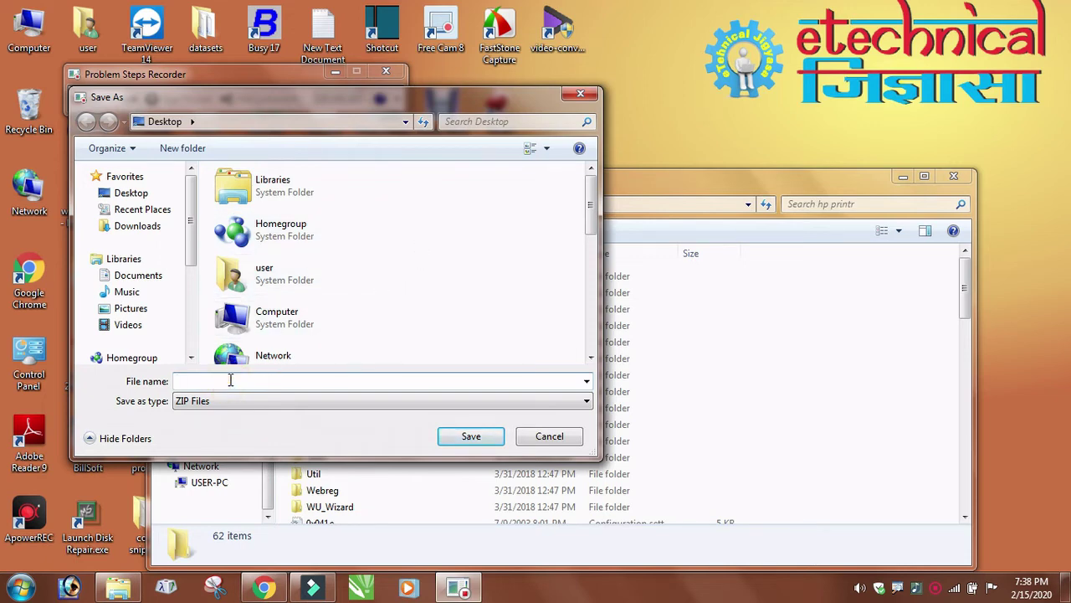
{"action": "type", "text": "psr"}
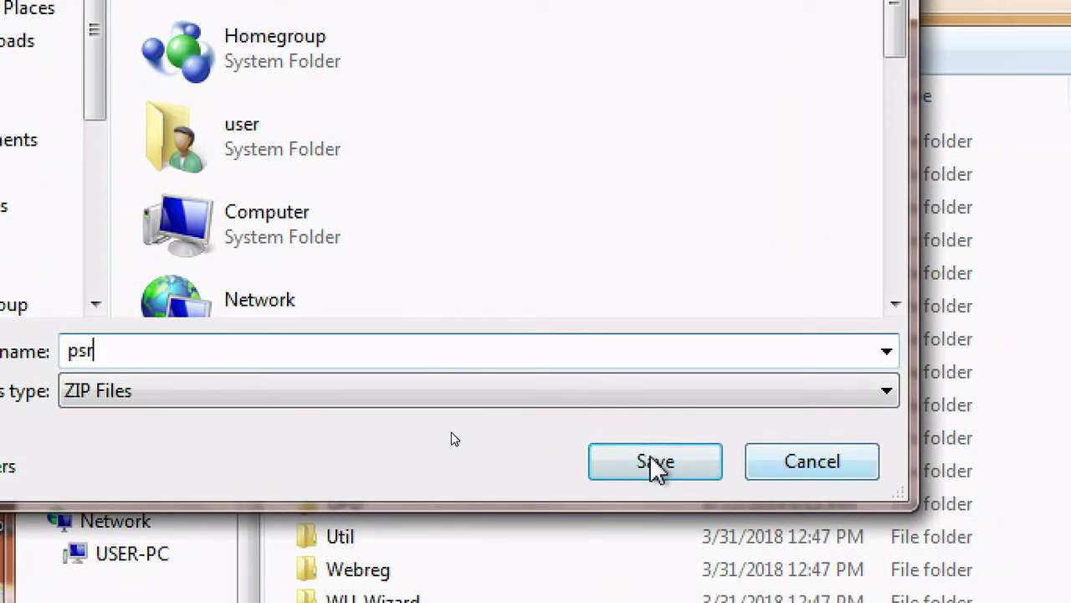
{"action": "left_click", "coordinate": [665, 462]}
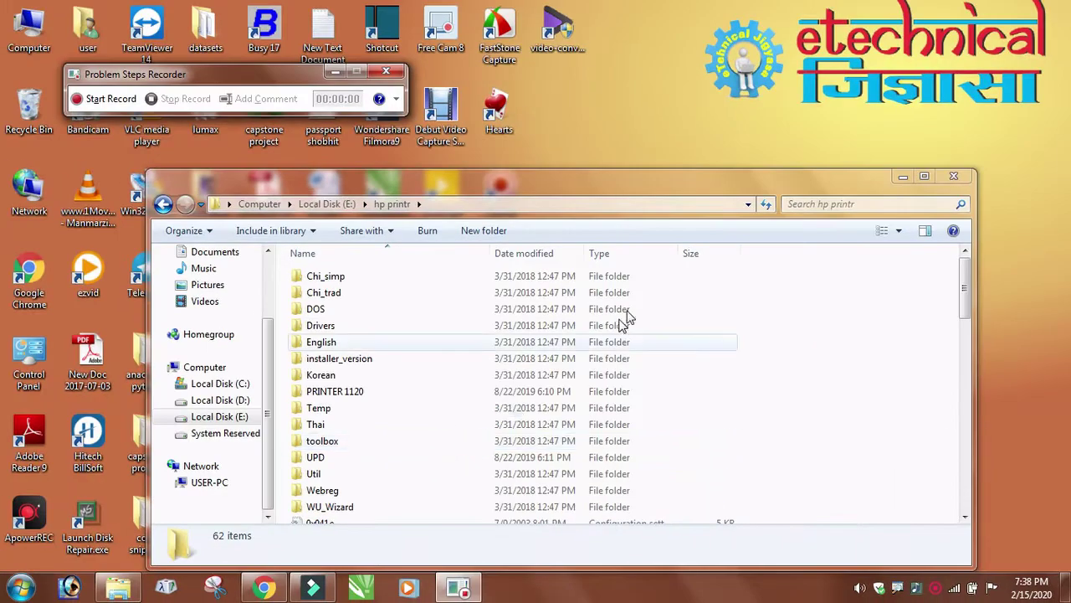
Step: Clear the open windows from the desktop and extract the psr archive into a psr folder there
{"action": "left_click", "coordinate": [951, 177]}
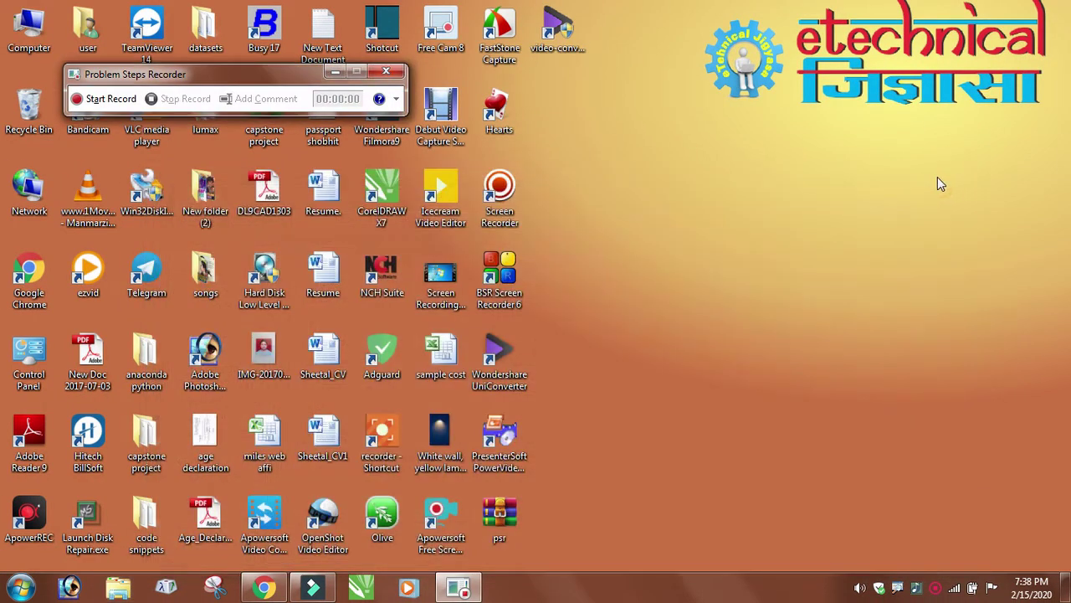
{"action": "left_click", "coordinate": [335, 72]}
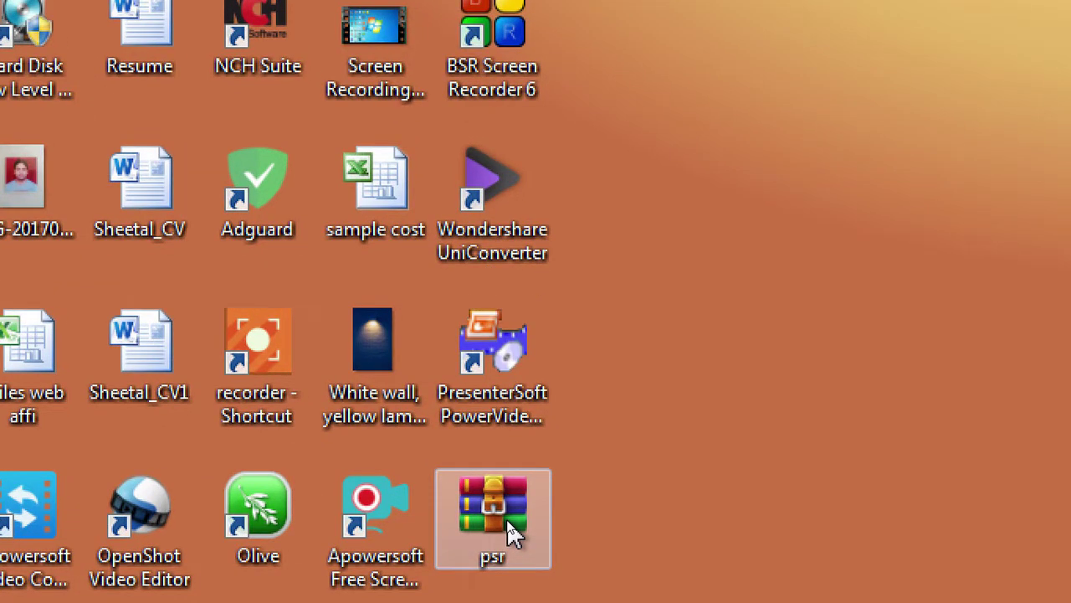
{"action": "right_click", "coordinate": [512, 534]}
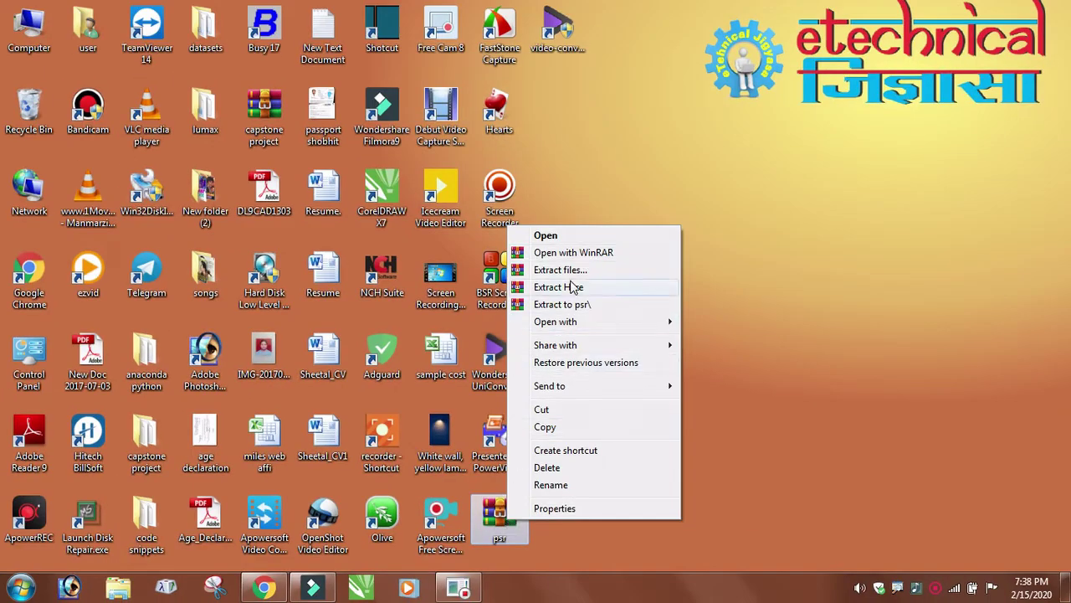
{"action": "left_click", "coordinate": [574, 270]}
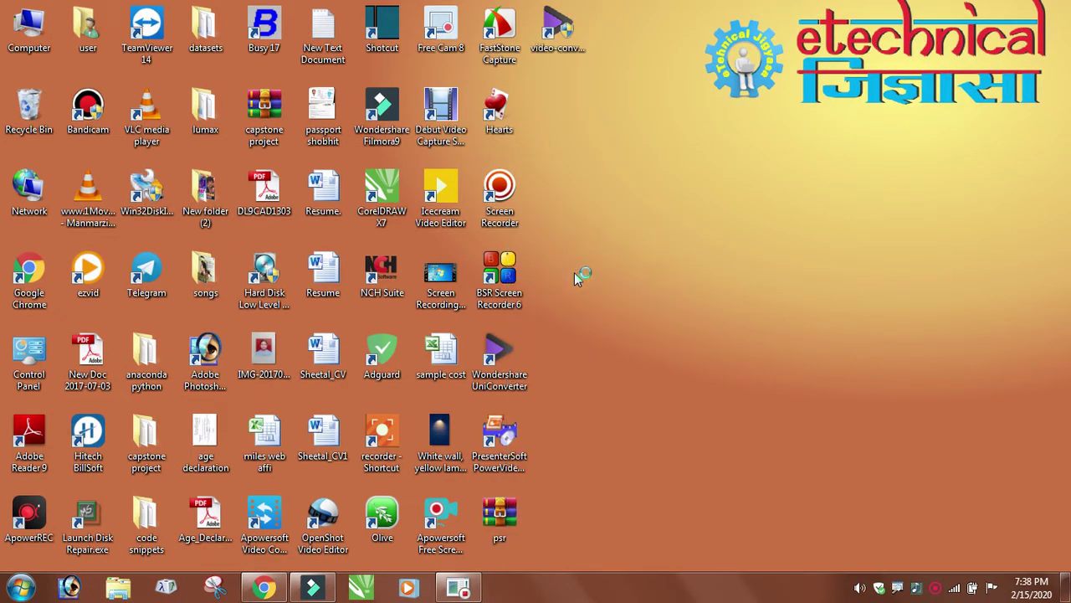
{"action": "left_click", "coordinate": [581, 453]}
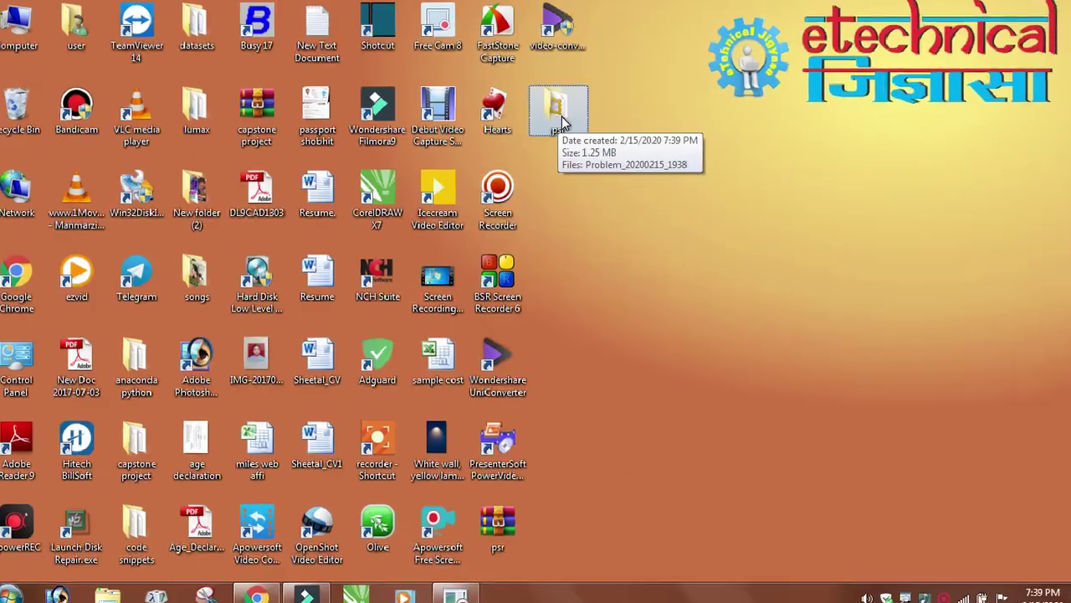
Step: Open the Problem_20200215_1938 report from the extracted psr folder and dismiss the Internet Explorer 8 setup dialog
{"action": "double_click", "coordinate": [565, 125]}
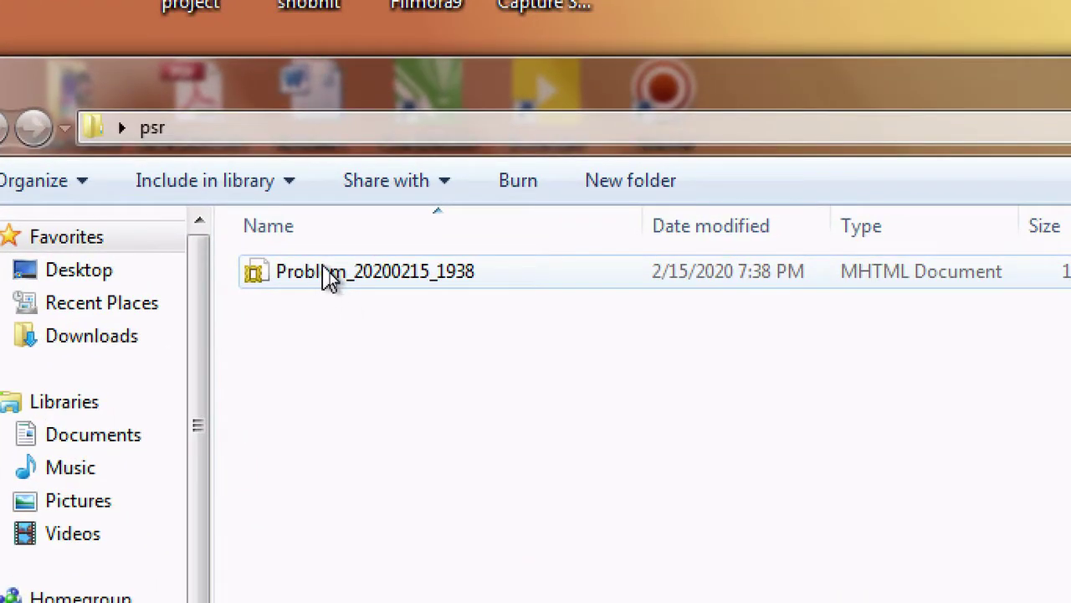
{"action": "left_click", "coordinate": [331, 276]}
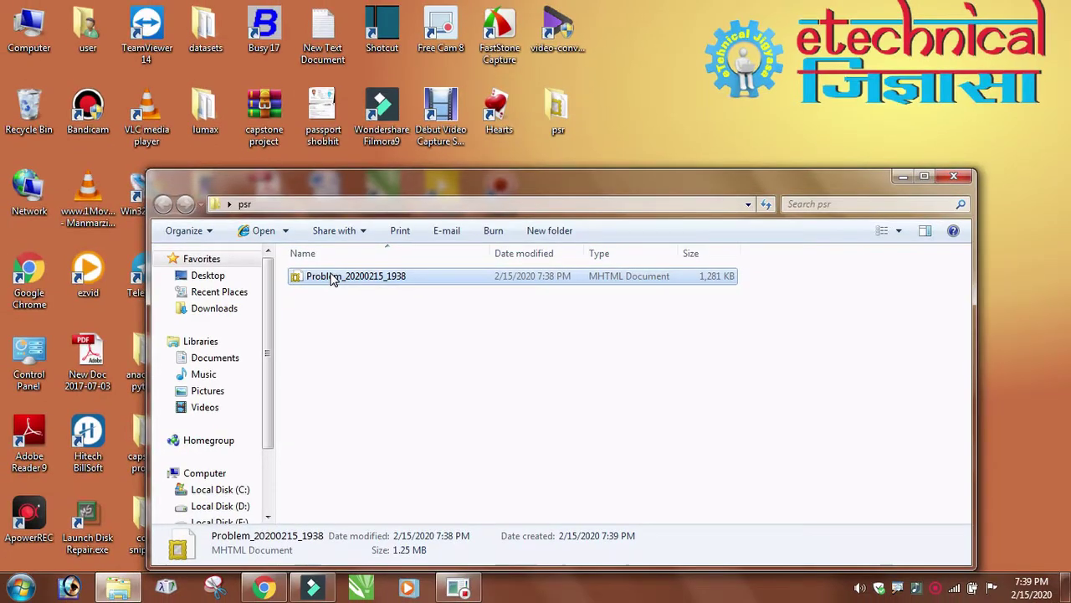
{"action": "left_click", "coordinate": [332, 278]}
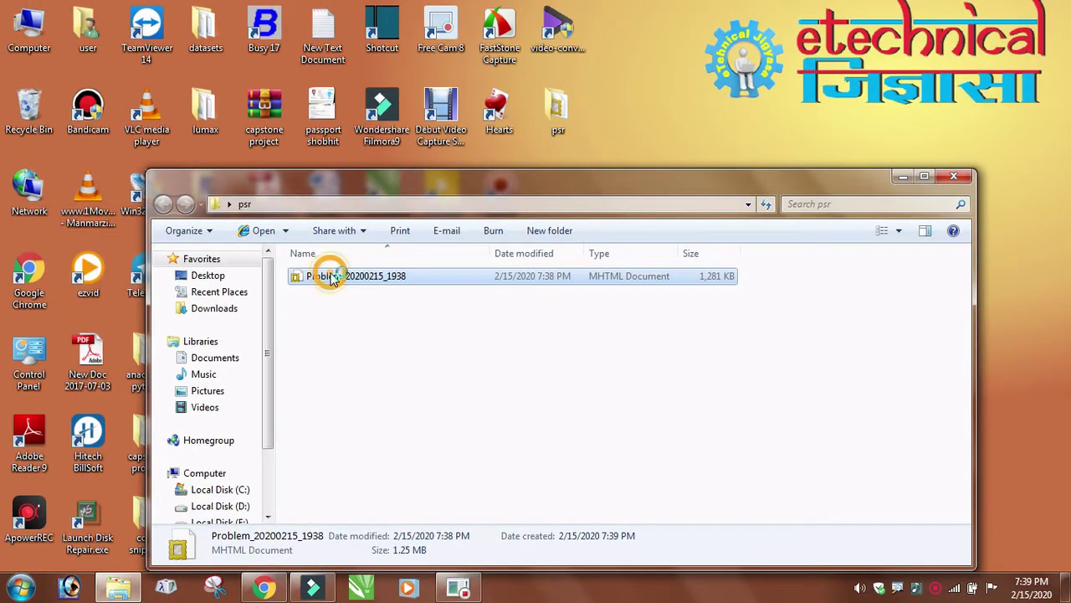
{"action": "double_click", "coordinate": [331, 278]}
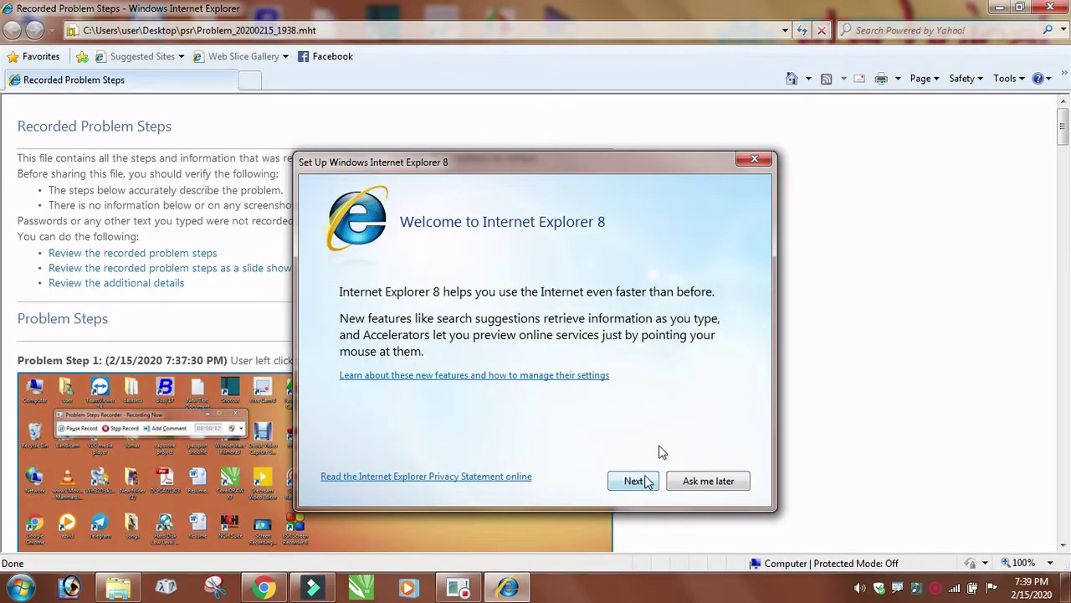
{"action": "left_click", "coordinate": [754, 161]}
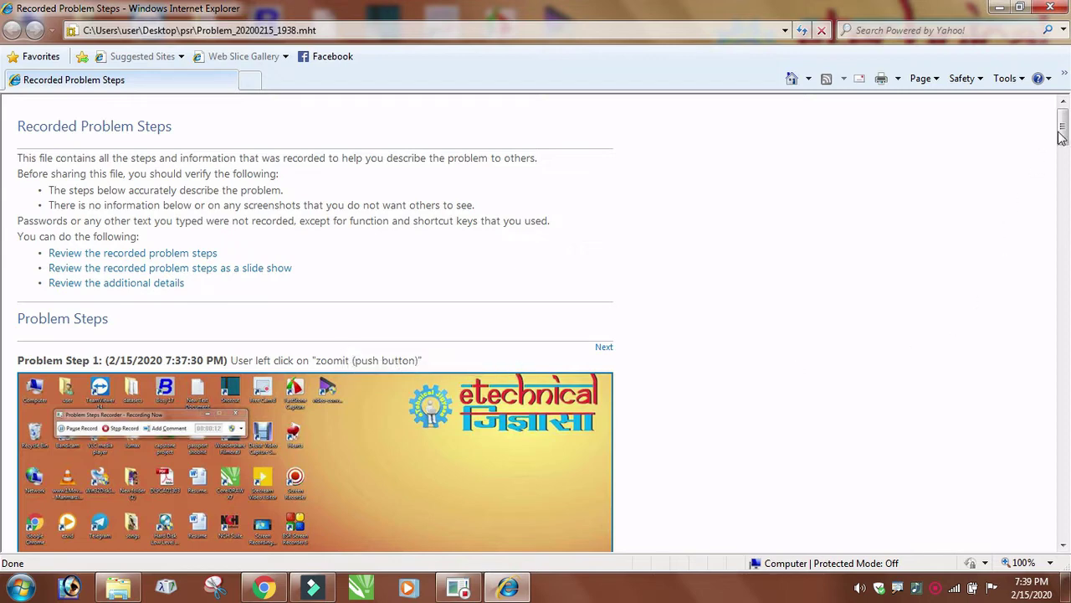
Step: Review the recorded problem steps and their screenshots in the report, from Problem Step 1 through Problem Step 10
{"action": "left_click_drag", "start_coordinate": [1061, 132], "coordinate": [1066, 175]}
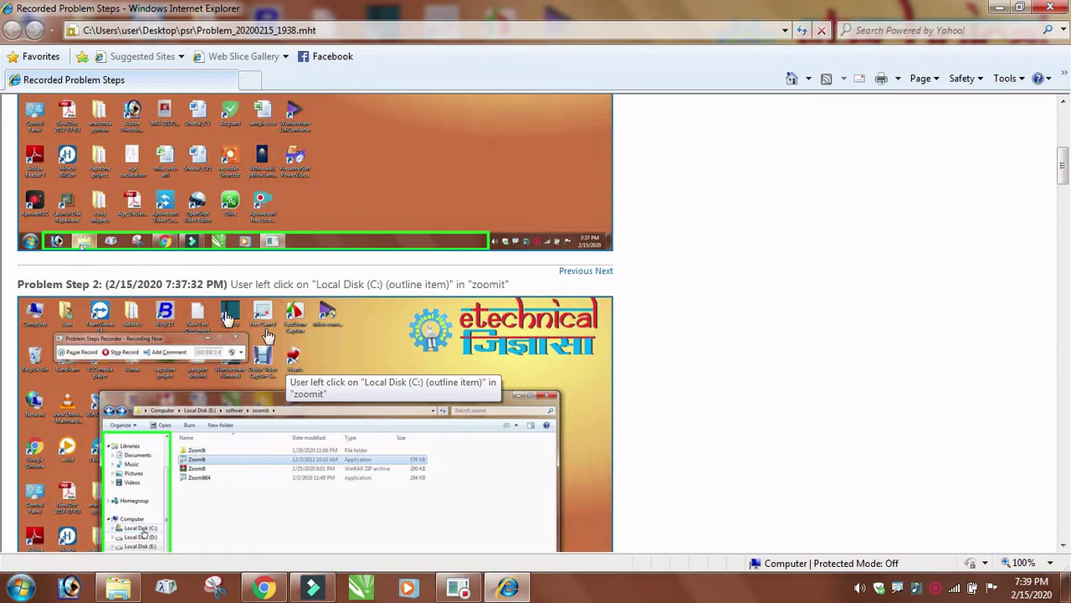
{"action": "scroll", "coordinate": [1061, 172], "scroll_direction": "down", "scroll_amount": 4}
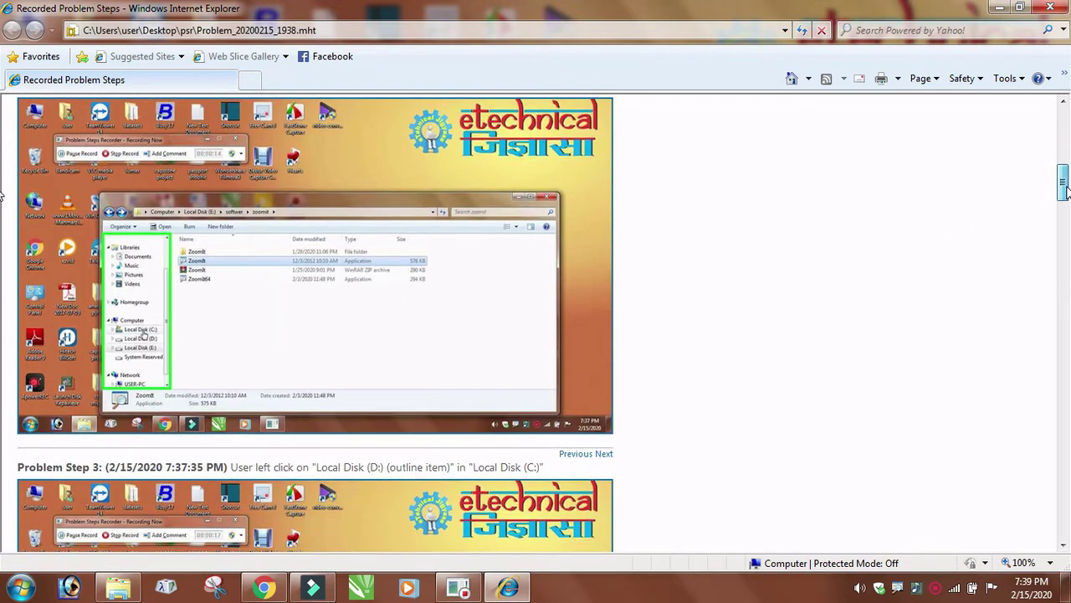
{"action": "scroll", "coordinate": [2, 206], "scroll_direction": "down", "scroll_amount": 3}
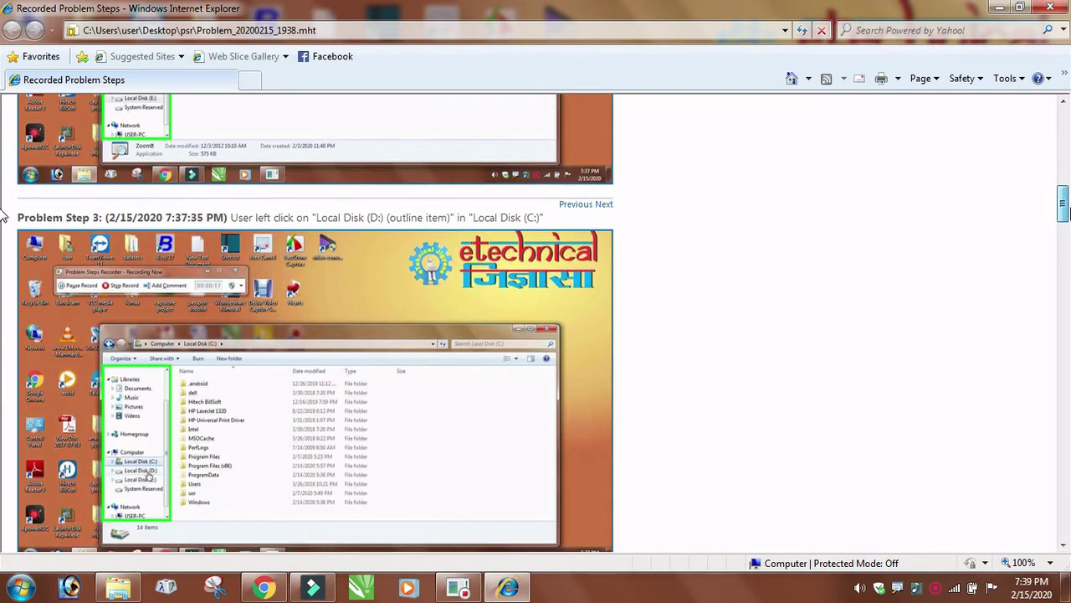
{"action": "scroll", "coordinate": [3, 224], "scroll_direction": "down", "scroll_amount": 5}
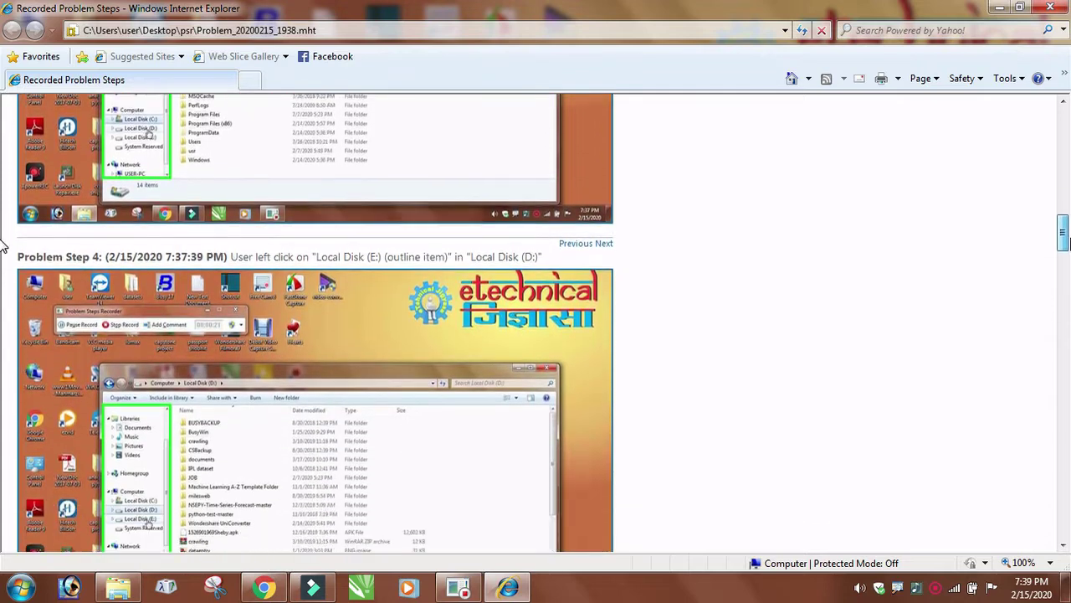
{"action": "scroll", "coordinate": [2, 259], "scroll_direction": "down", "scroll_amount": 5}
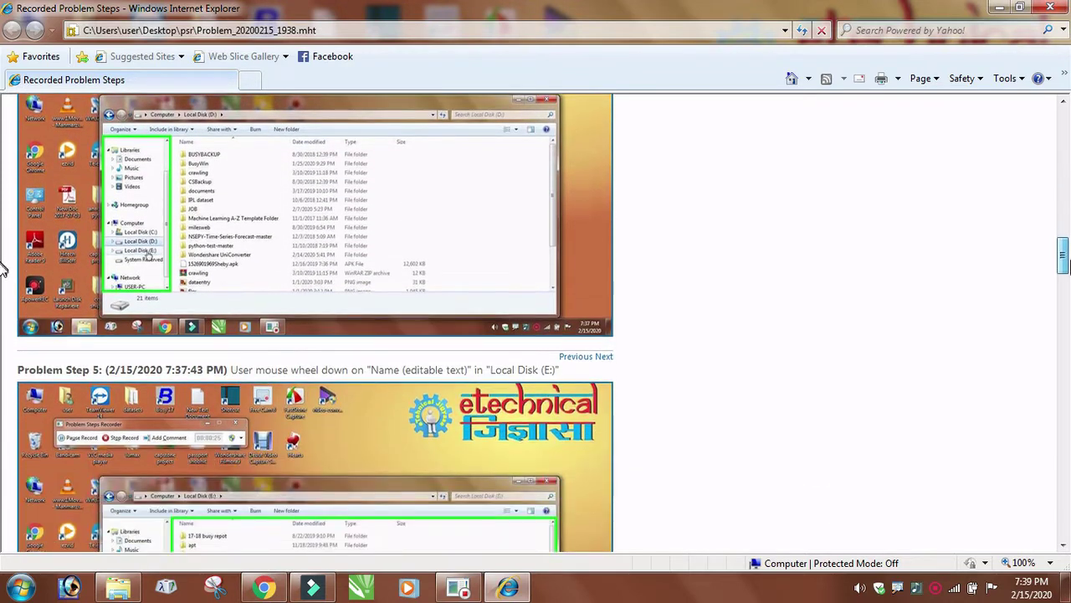
{"action": "scroll", "coordinate": [2, 289], "scroll_direction": "down", "scroll_amount": 5}
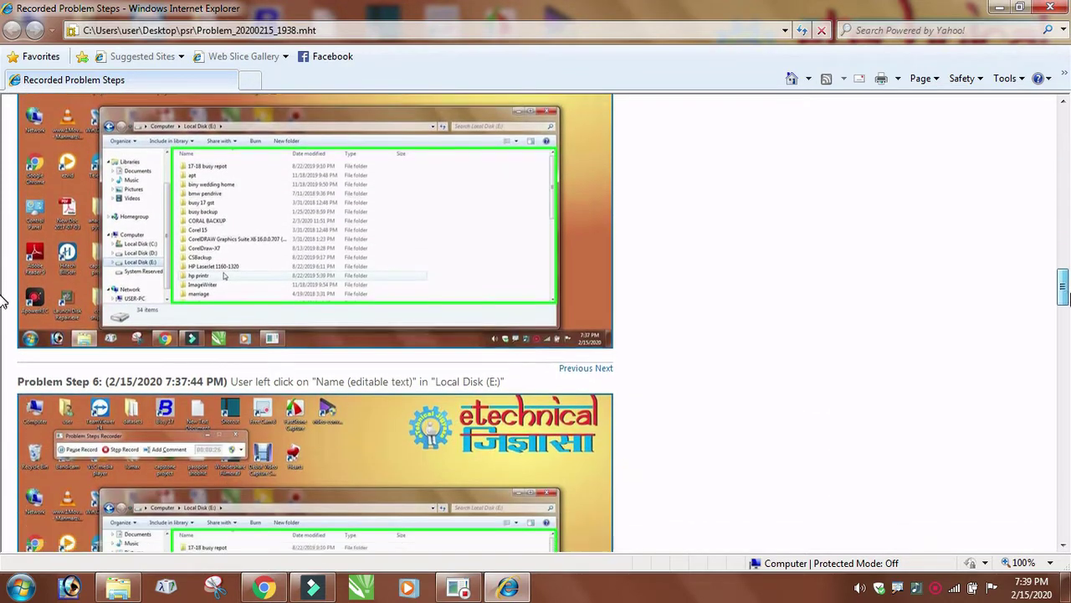
{"action": "scroll", "coordinate": [3, 318], "scroll_direction": "down", "scroll_amount": 5}
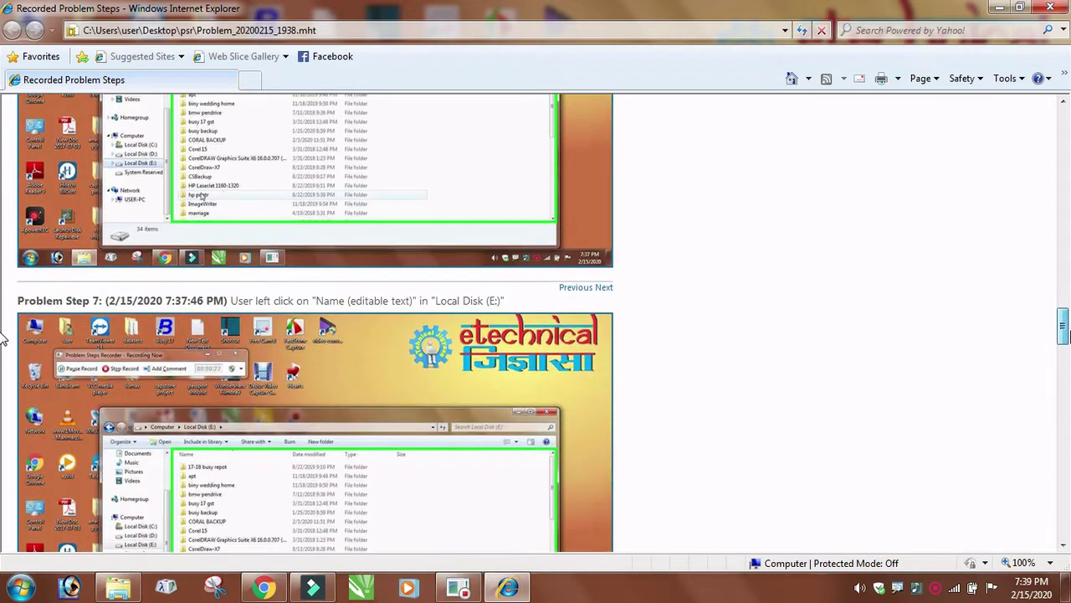
{"action": "scroll", "coordinate": [3, 355], "scroll_direction": "down", "scroll_amount": 6}
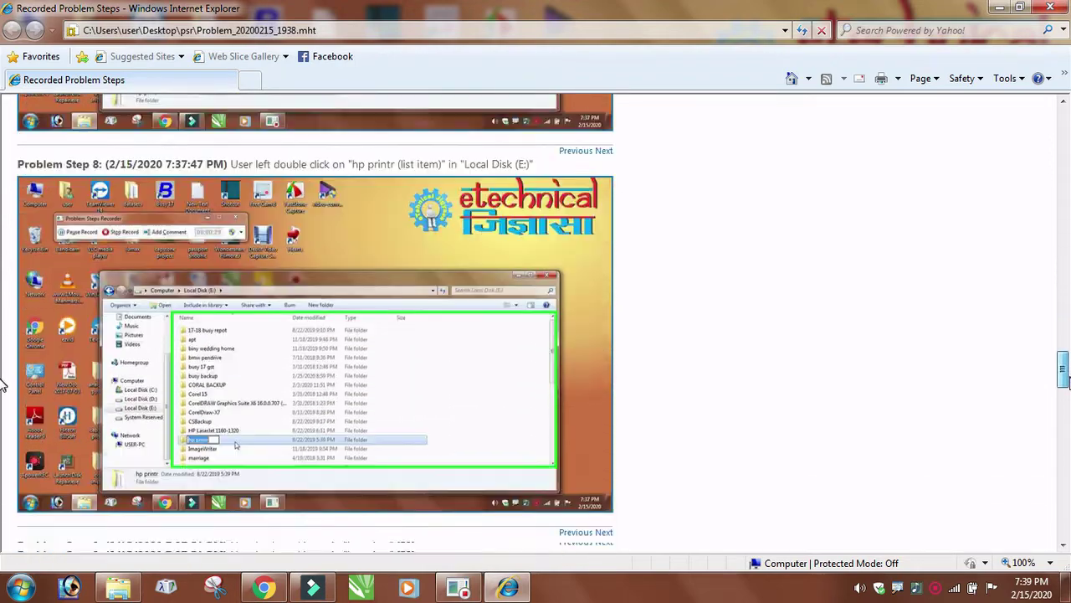
{"action": "scroll", "coordinate": [2, 398], "scroll_direction": "down", "scroll_amount": 6}
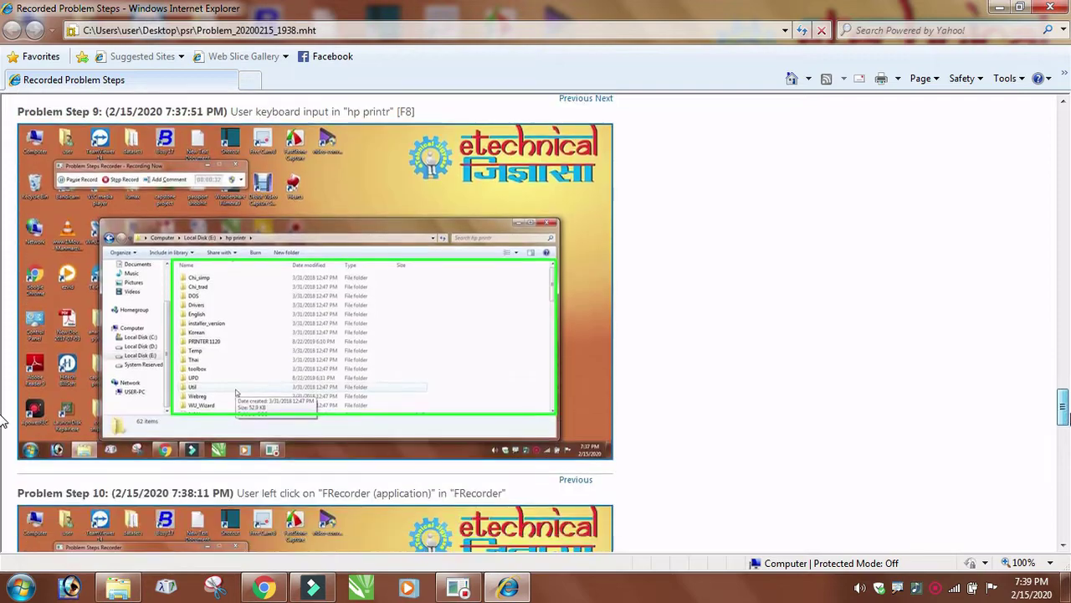
{"action": "scroll", "coordinate": [3, 433], "scroll_direction": "up", "scroll_amount": 1}
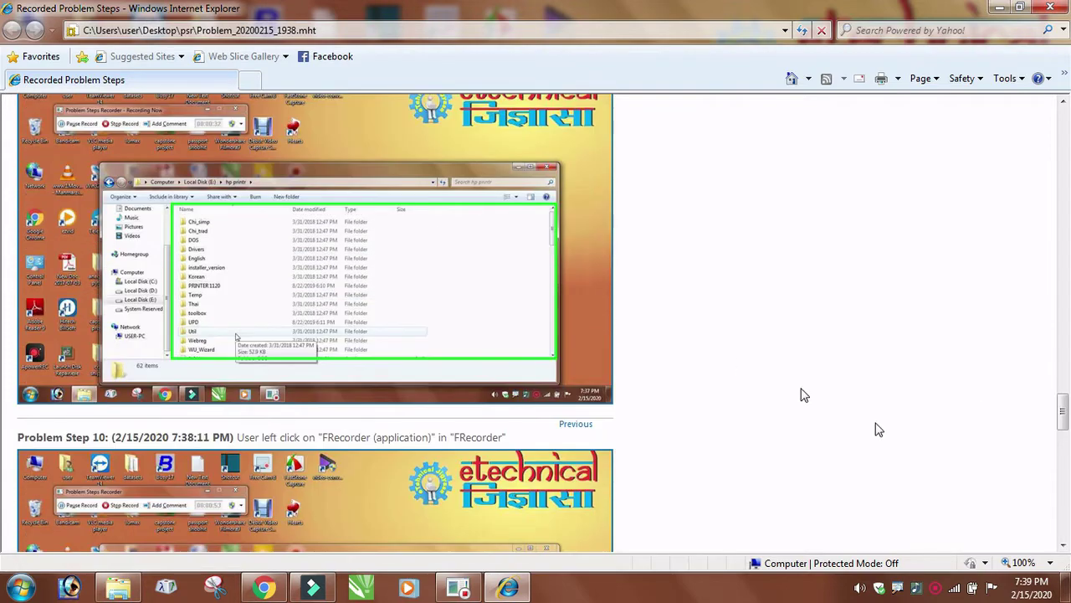
Step: Examine the report's Additional Details section down to the end of the page, and switch back to the Chrome article on computer tricks
{"action": "left_click", "coordinate": [1064, 550]}
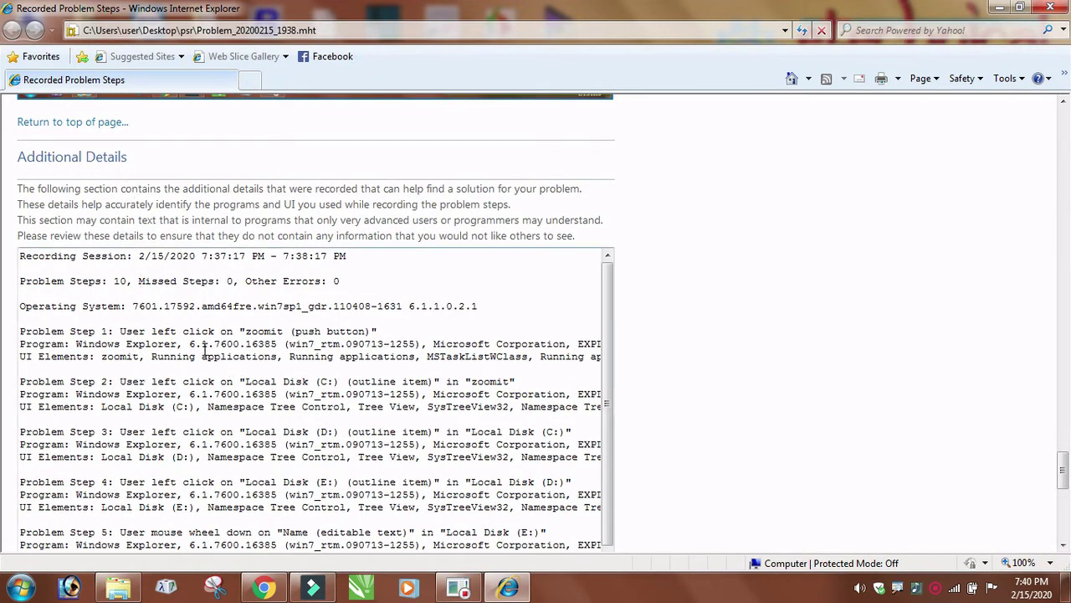
{"action": "left_click", "coordinate": [1064, 545]}
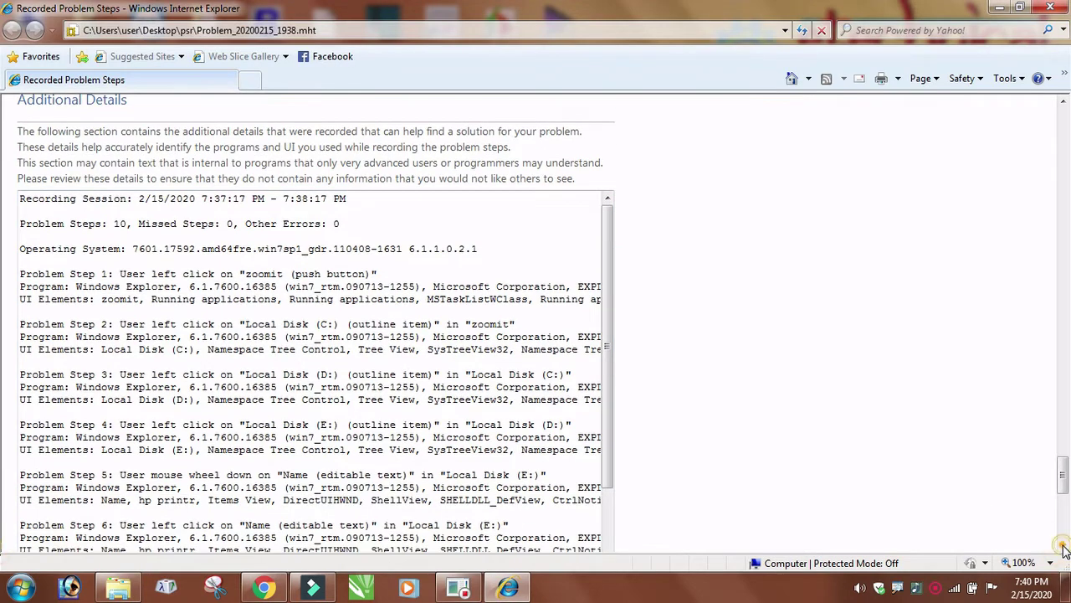
{"action": "left_click", "coordinate": [1064, 545]}
{"action": "left_click", "coordinate": [1063, 545]}
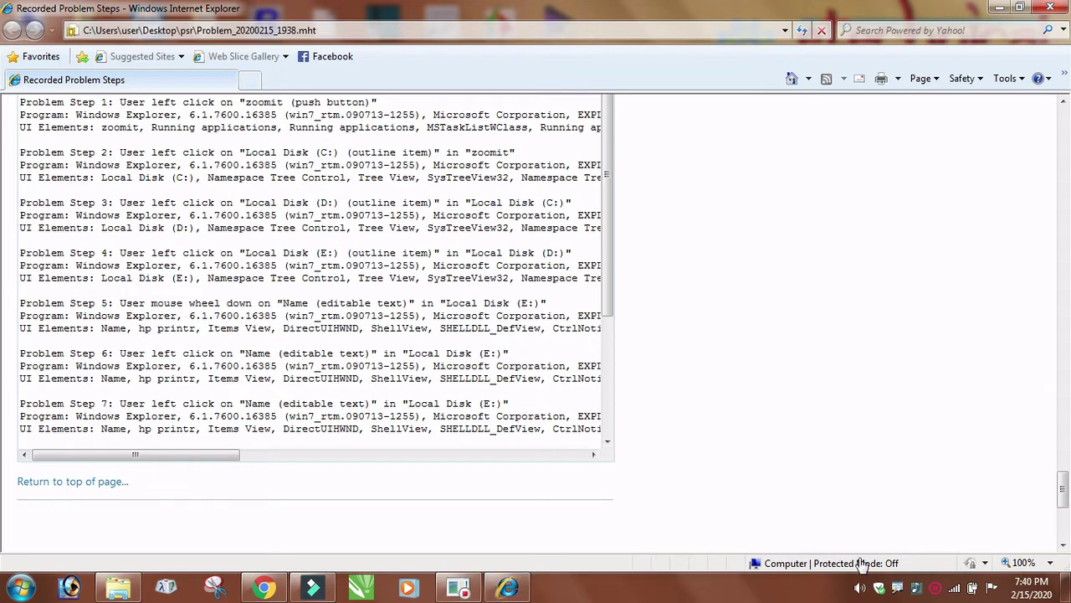
{"action": "key", "text": "alt+Tab"}
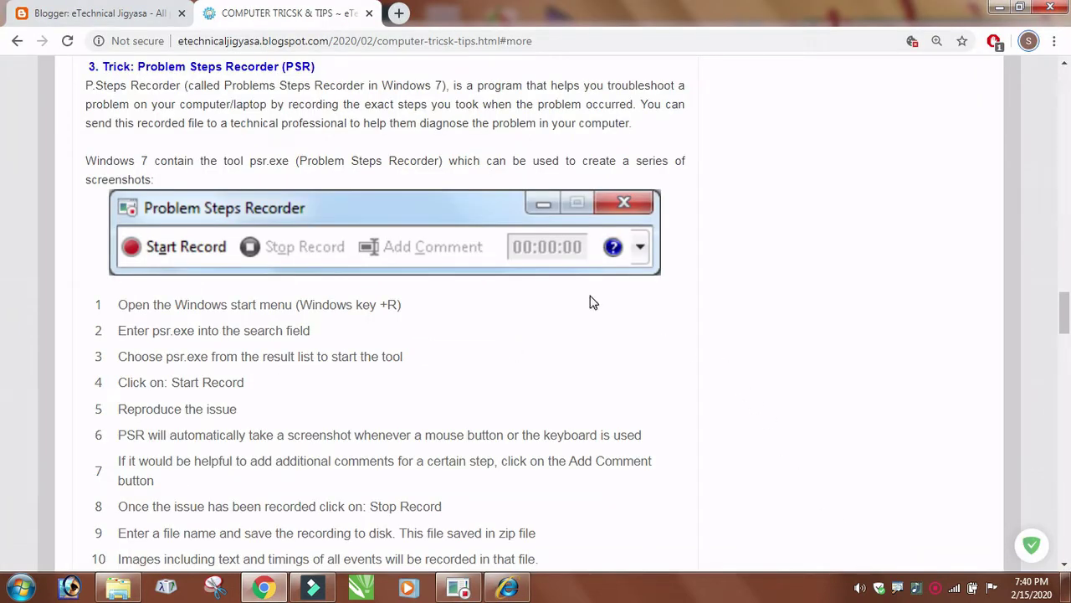